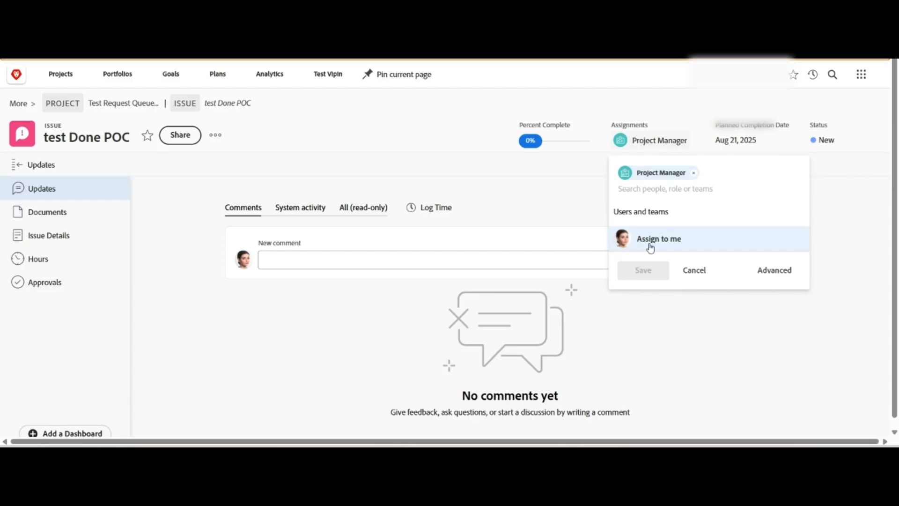
Assign the issue to yourself, save the assignment, and start work on it.
click(661, 244)
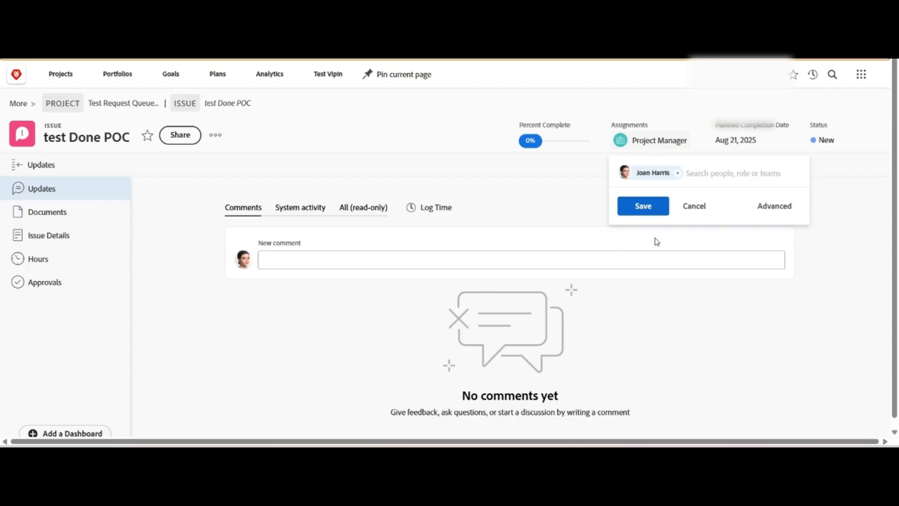
click(654, 210)
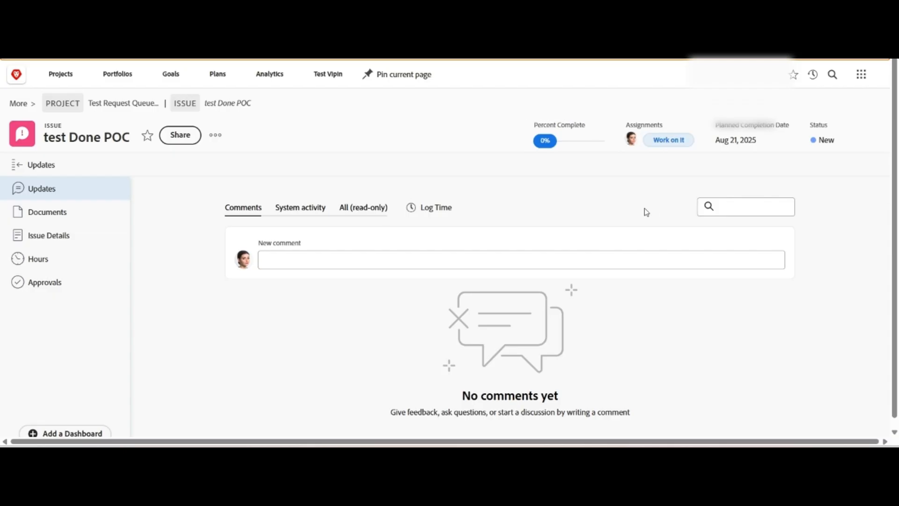
click(679, 140)
click(670, 141)
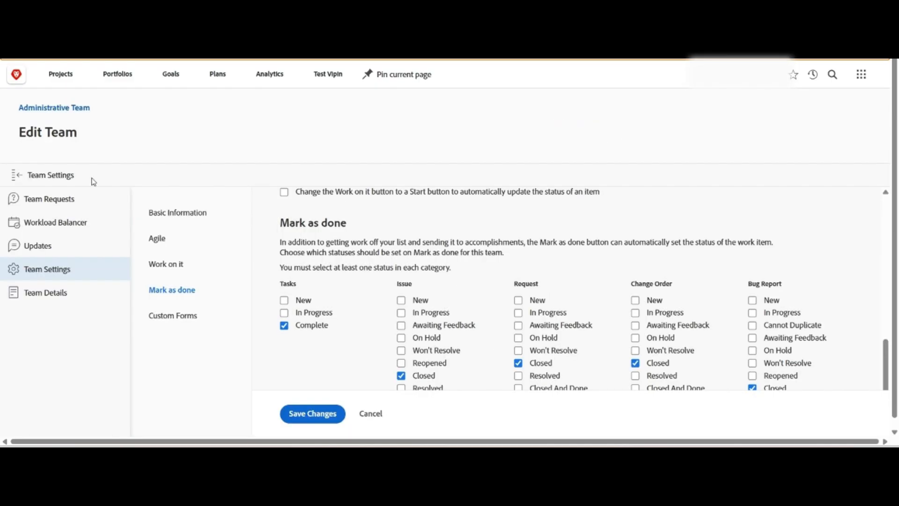
In the Administrative Team's Mark as done settings, switch Issue and Request from Closed to Resolved and save.
click(46, 274)
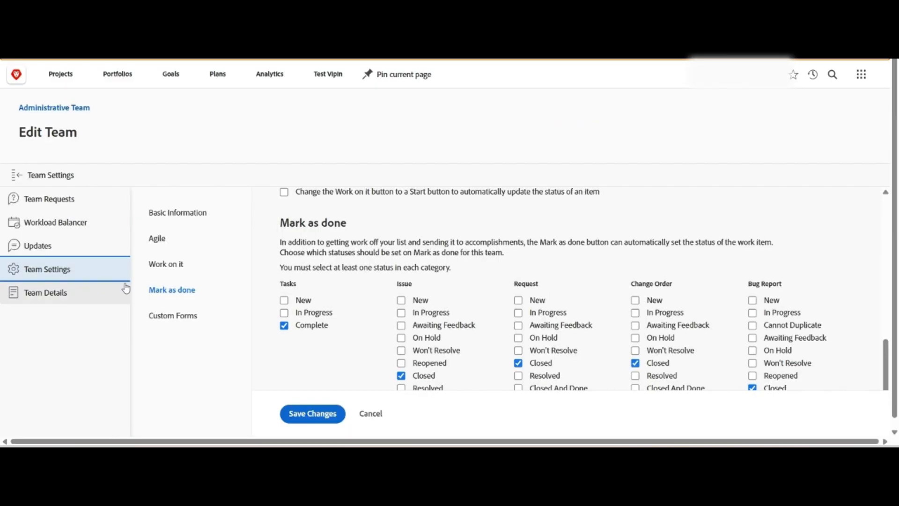
click(173, 292)
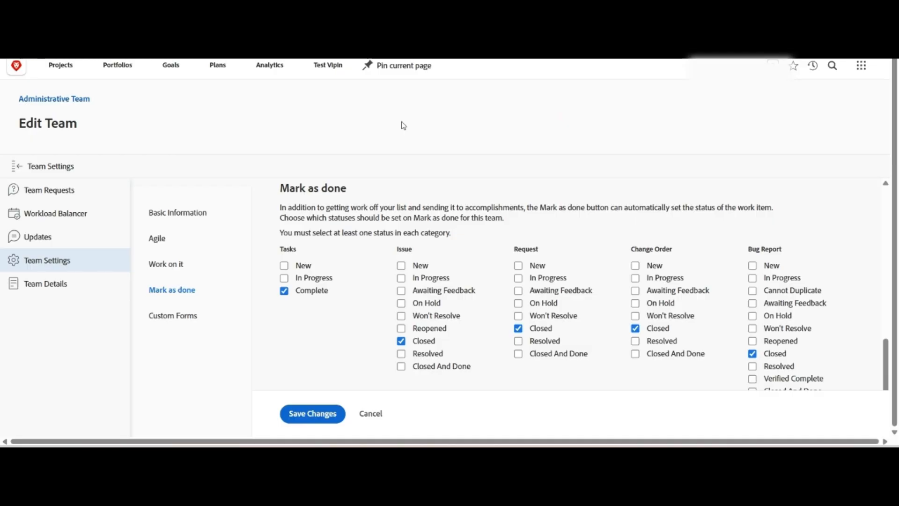
click(401, 354)
click(401, 341)
click(519, 330)
click(519, 341)
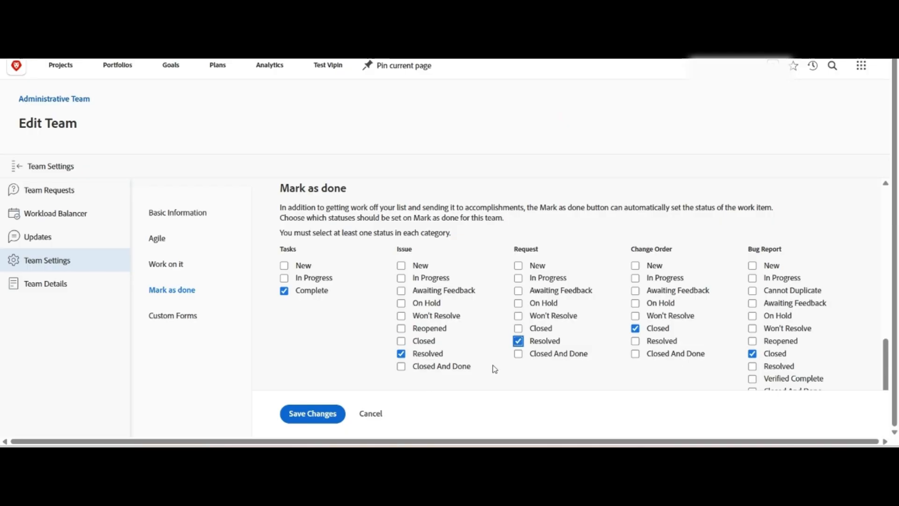
click(337, 415)
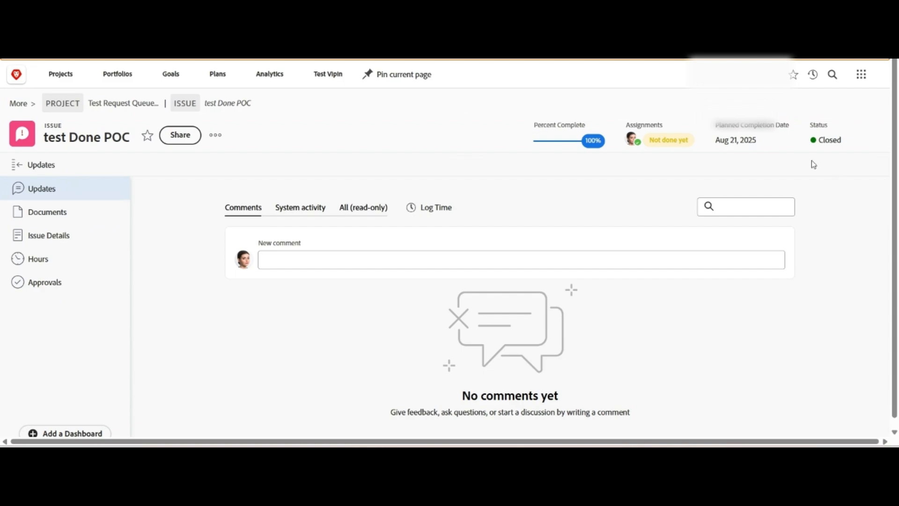
Set the issue's status to Reopened and mark it as done.
click(834, 149)
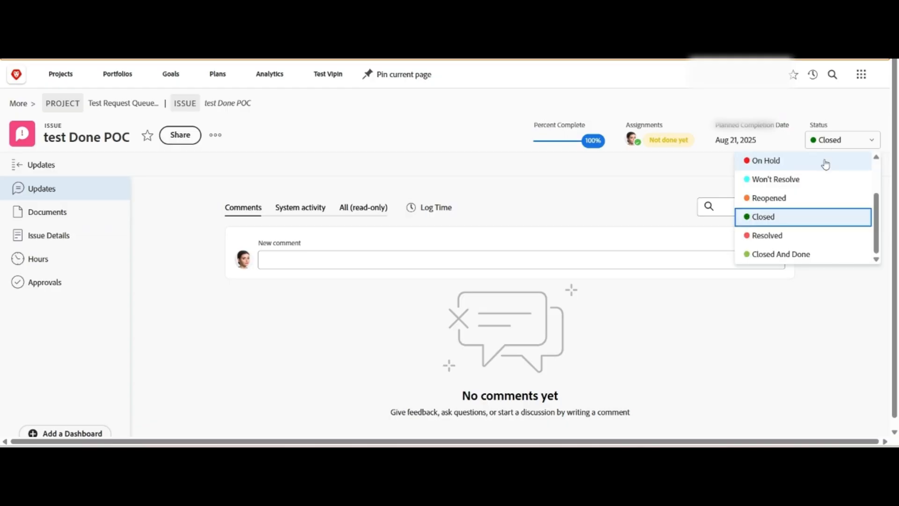
click(783, 198)
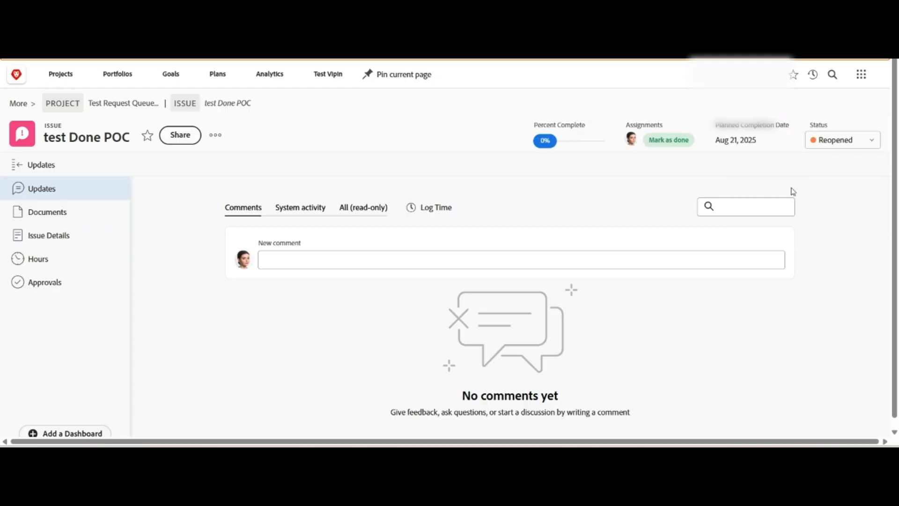
click(674, 141)
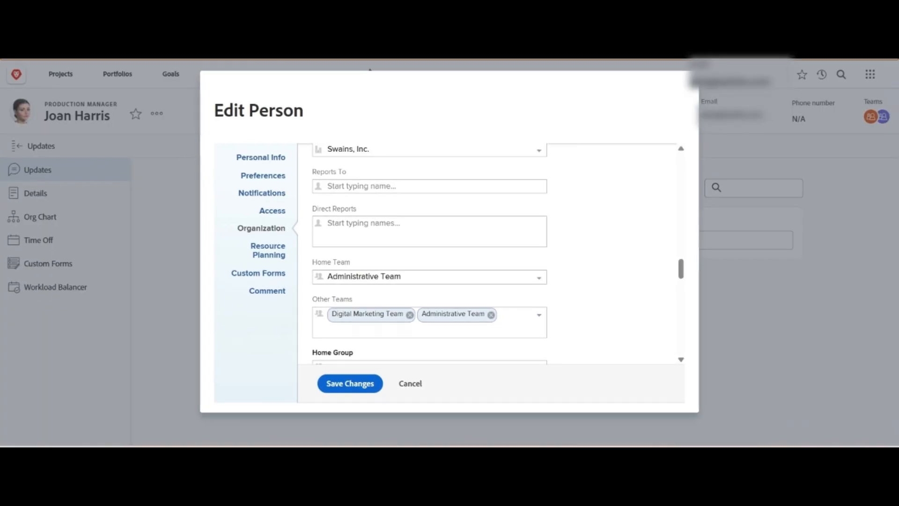
Clear the person's Home Team, remove Administrative Team from Other Teams, and save the changes.
click(464, 276)
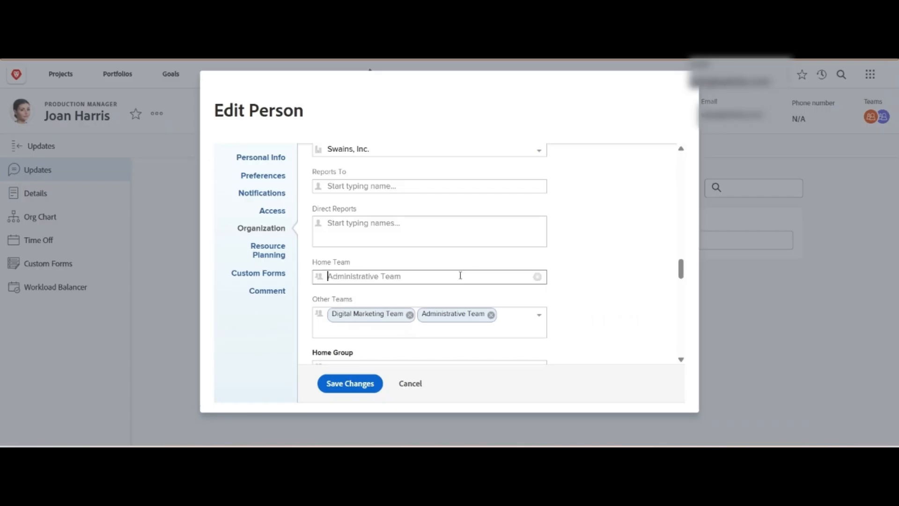
click(538, 277)
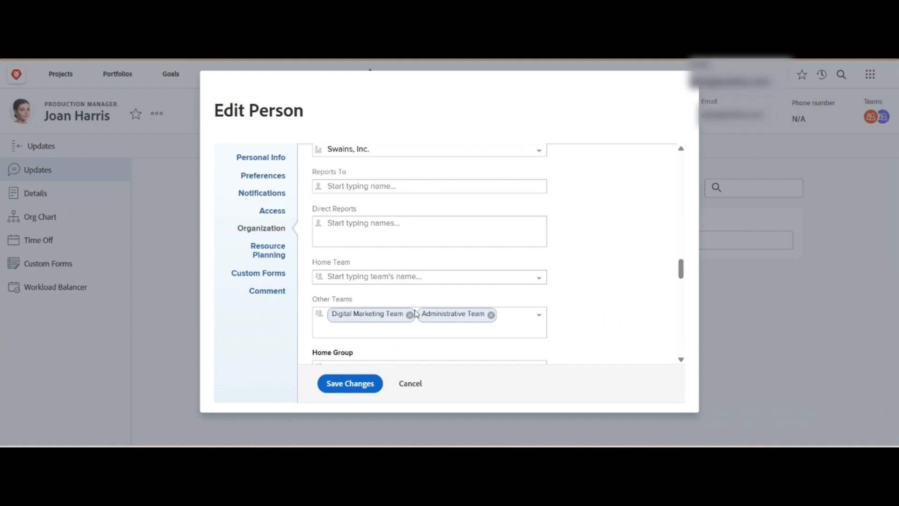
click(492, 316)
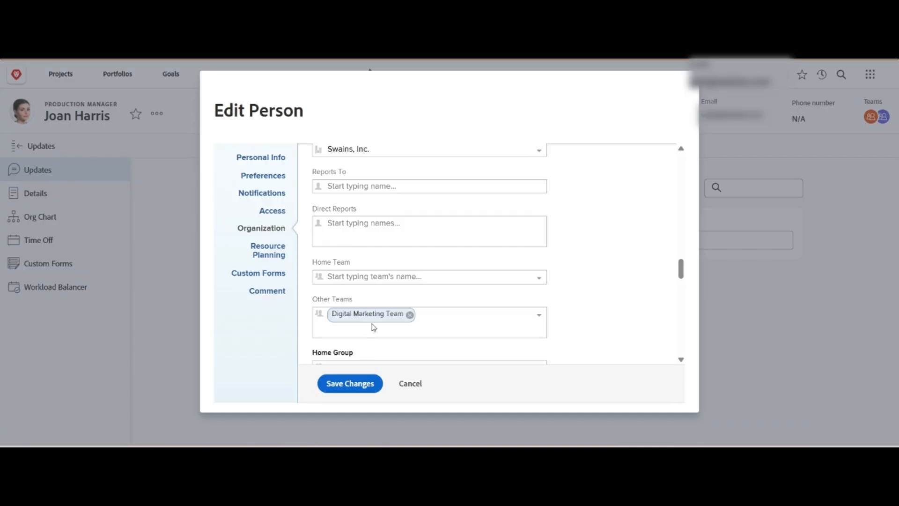
click(355, 385)
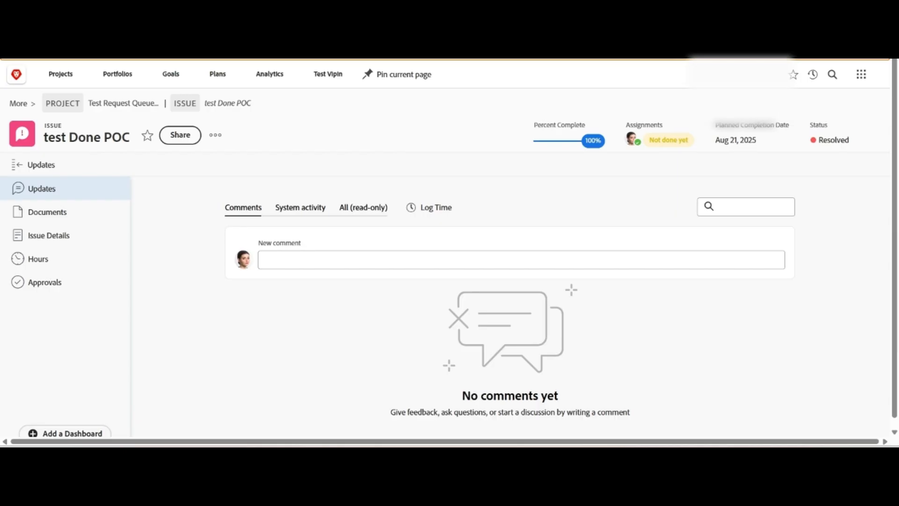
Try to set the issue's status to Won't Resolve and toggle its done state.
click(819, 147)
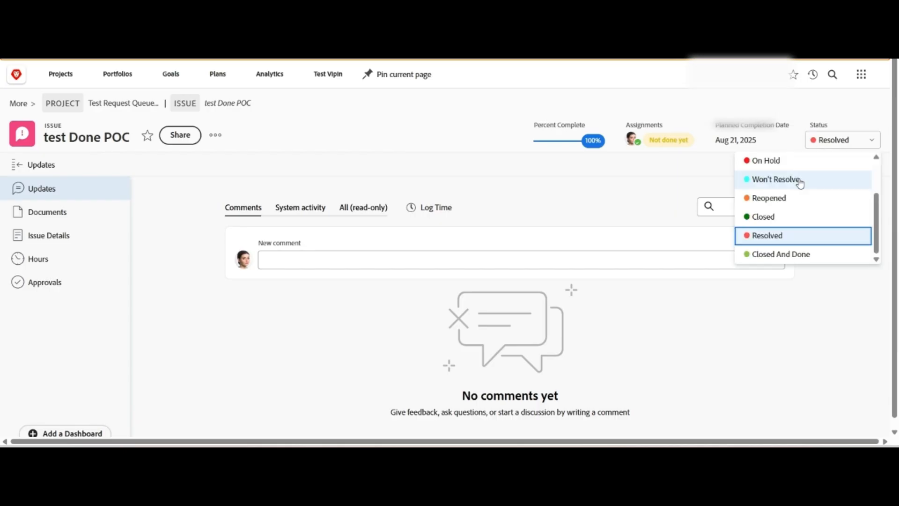
click(799, 181)
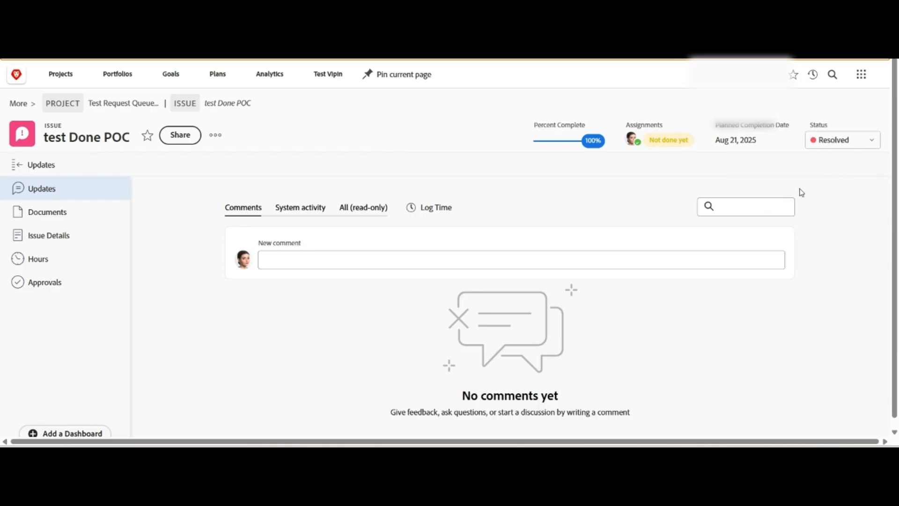
click(668, 140)
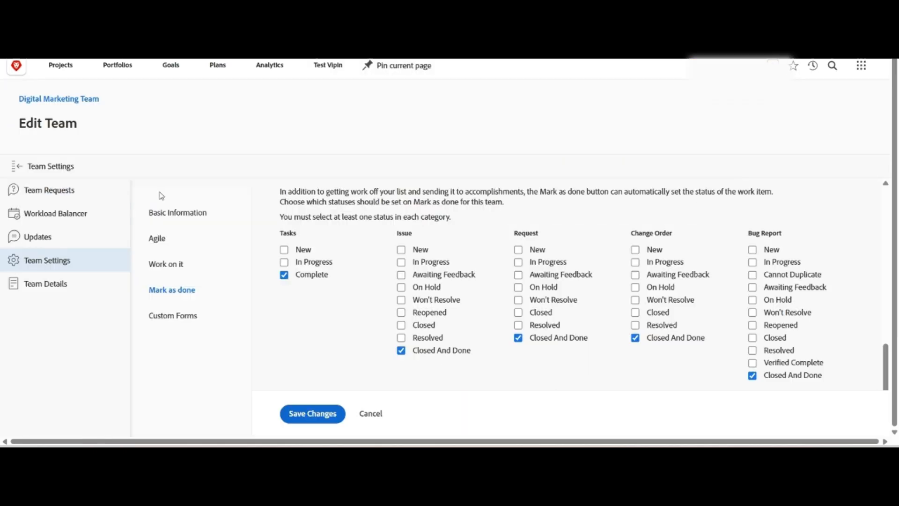
Review the Digital Marketing Team's Mark as done status settings.
click(191, 294)
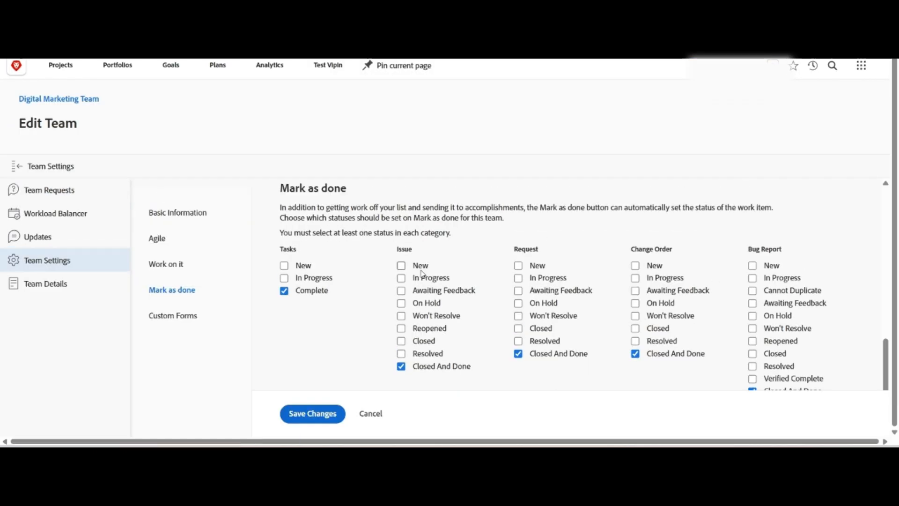
scroll(424, 364, down, 1)
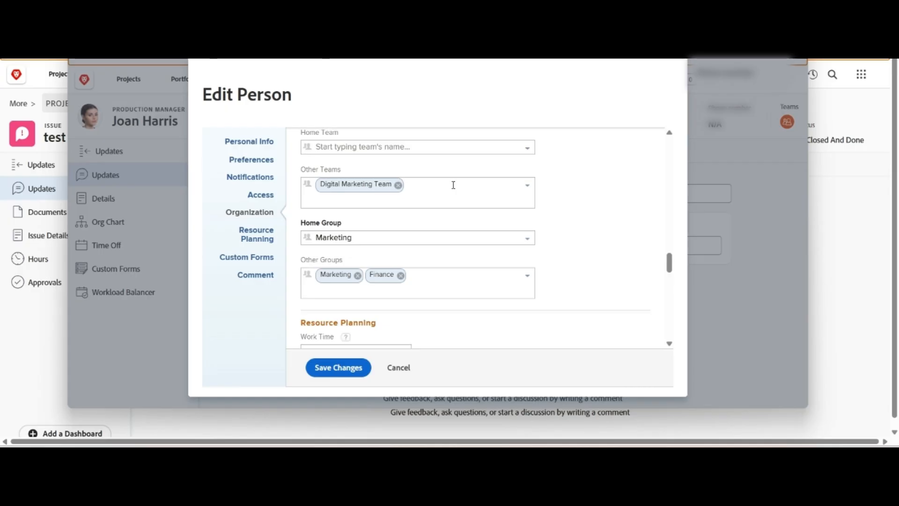
Remove Digital Marketing Team from the person's Other Teams and save the changes.
click(398, 185)
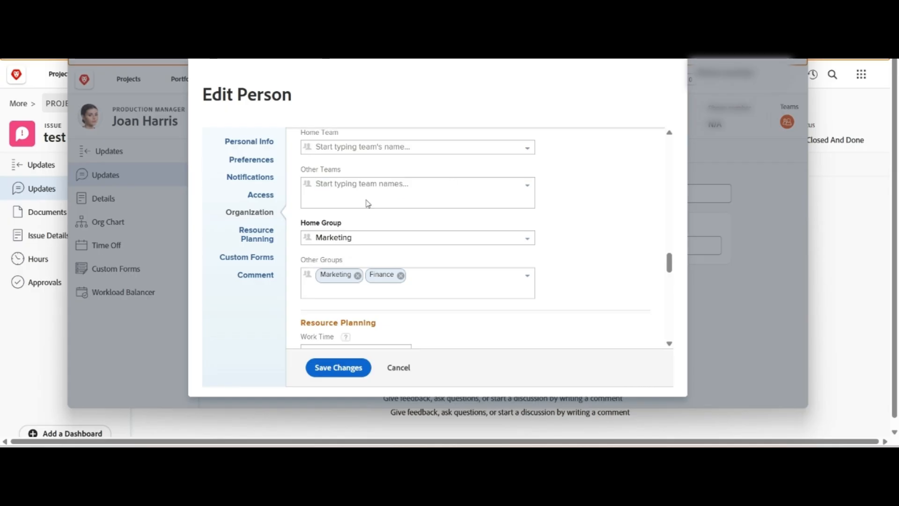
click(340, 368)
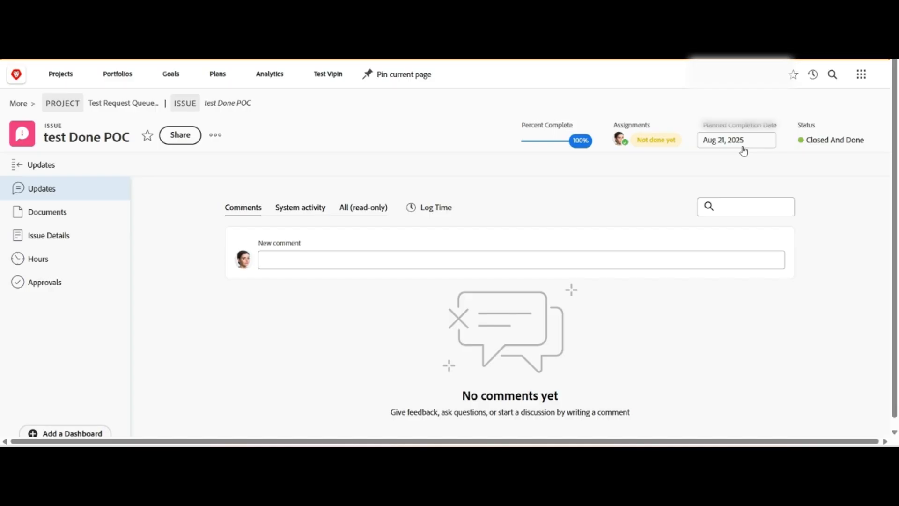
Change the issue's status to Reopened, then mark the issue as done again.
click(843, 140)
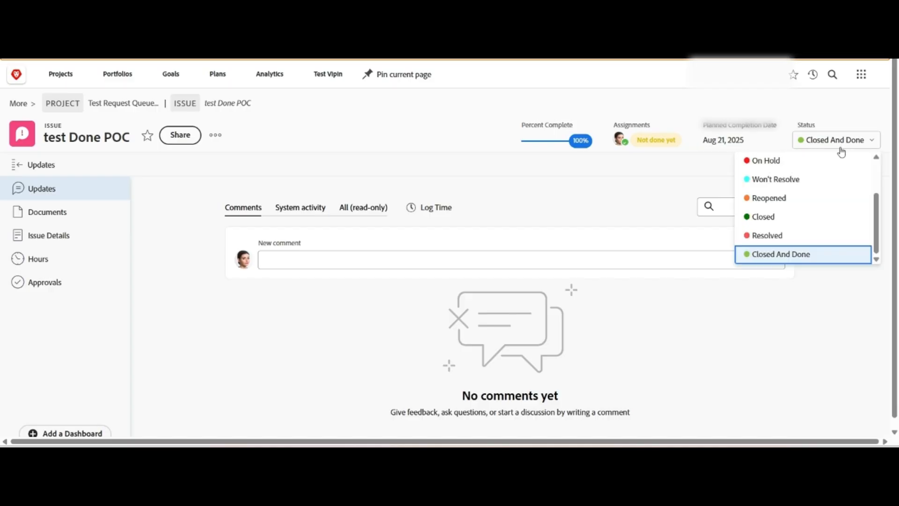
click(797, 199)
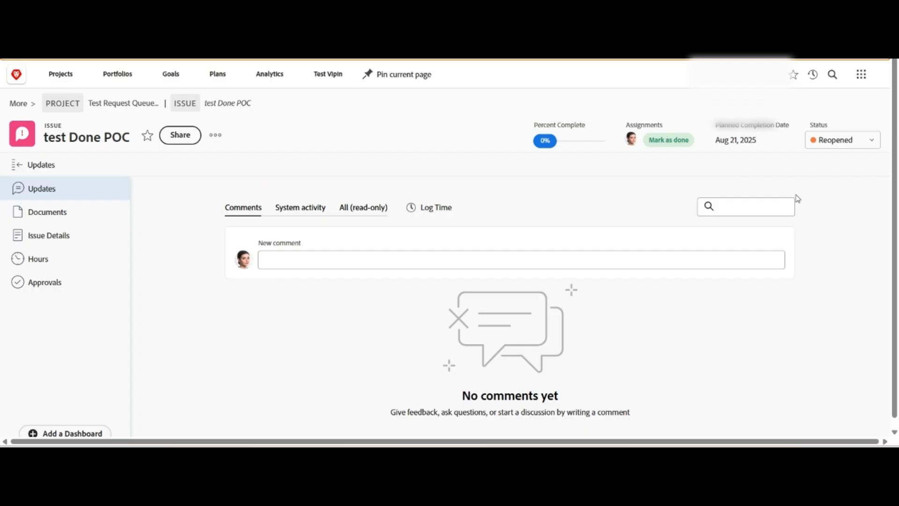
click(676, 144)
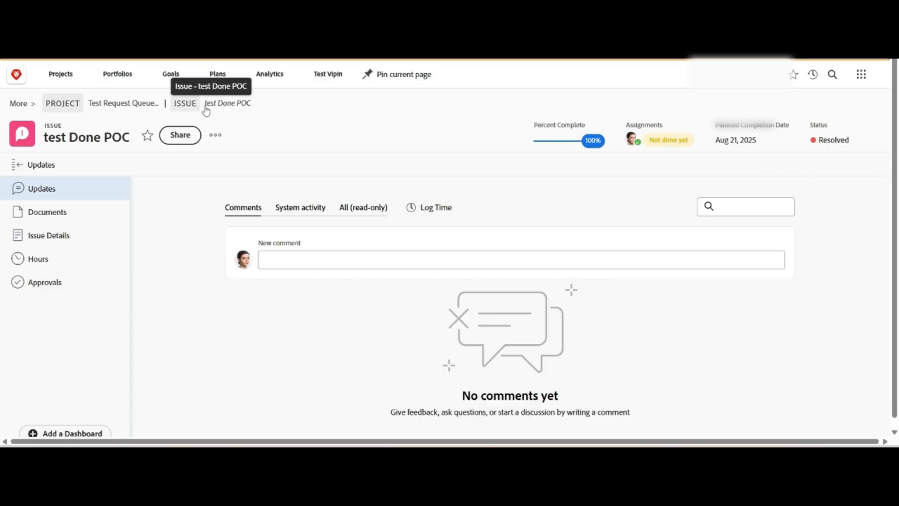
Open the parent project's details and examine its group association.
click(129, 104)
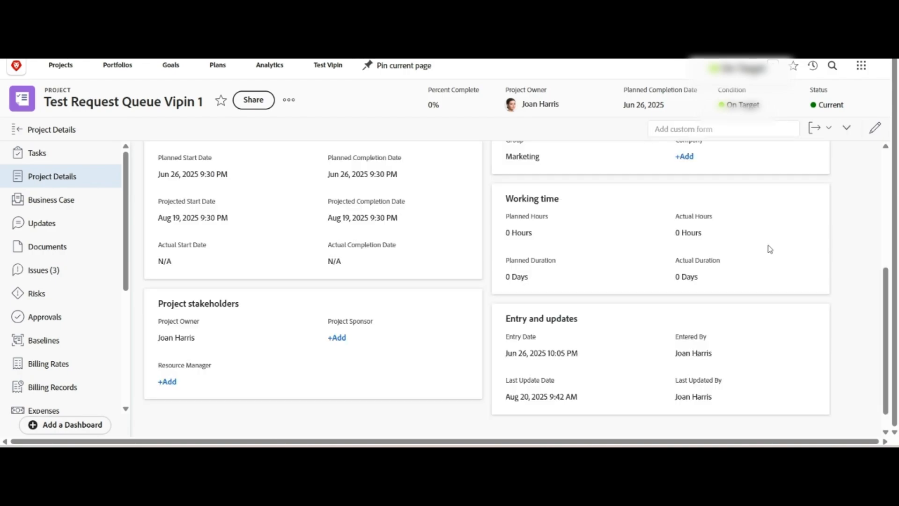
scroll(770, 250, down, 1)
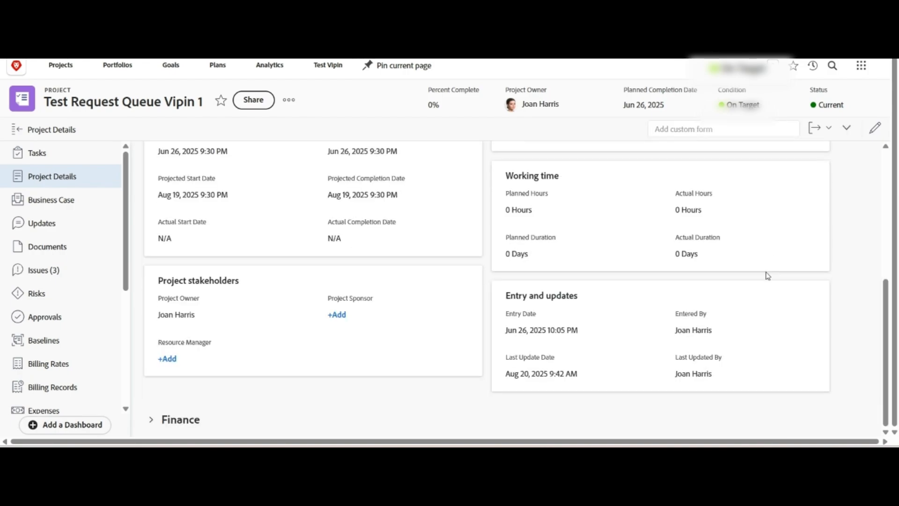
scroll(764, 281, up, 1)
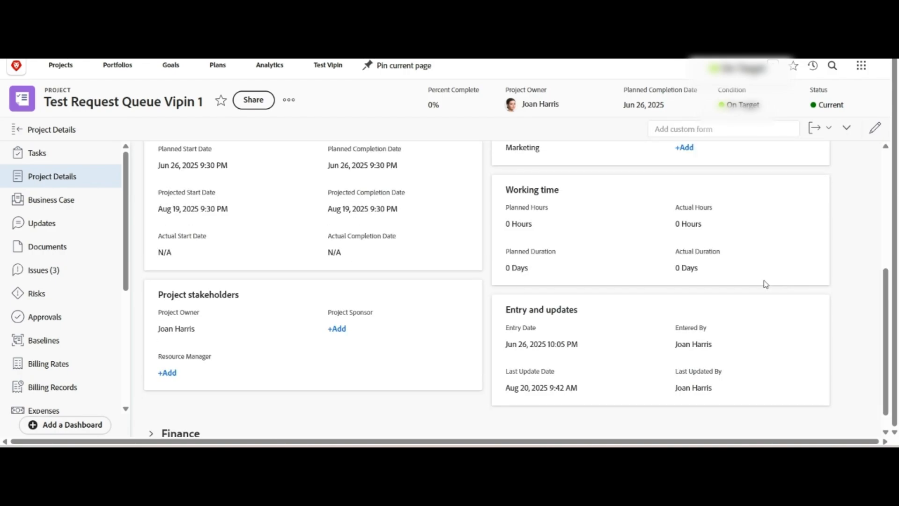
scroll(763, 281, up, 4)
scroll(766, 284, up, 2)
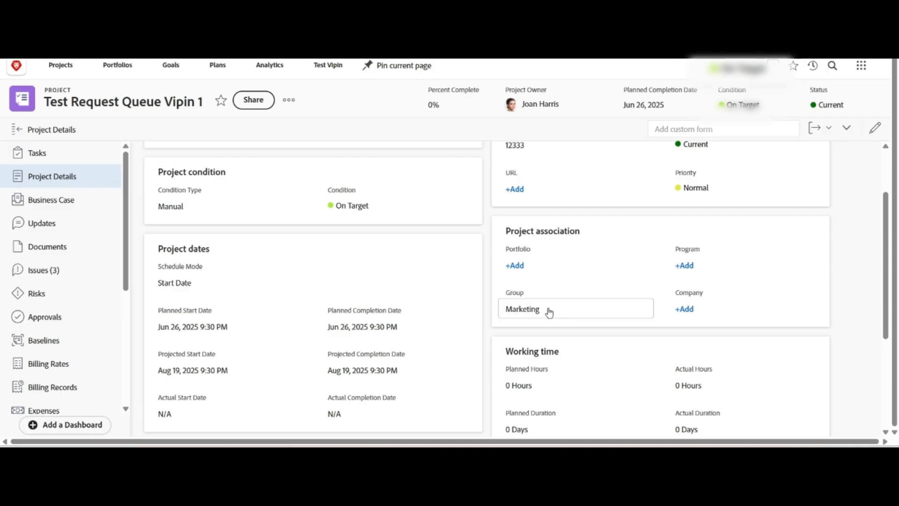
click(549, 311)
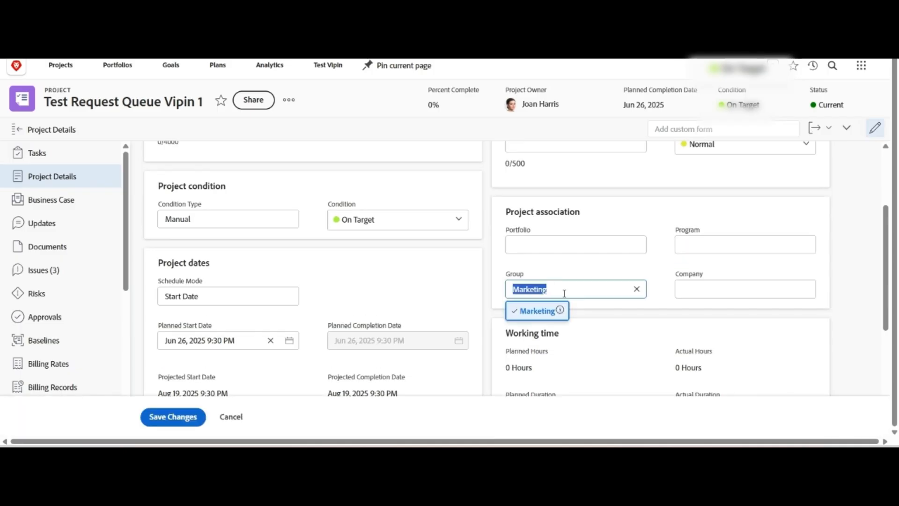
click(522, 66)
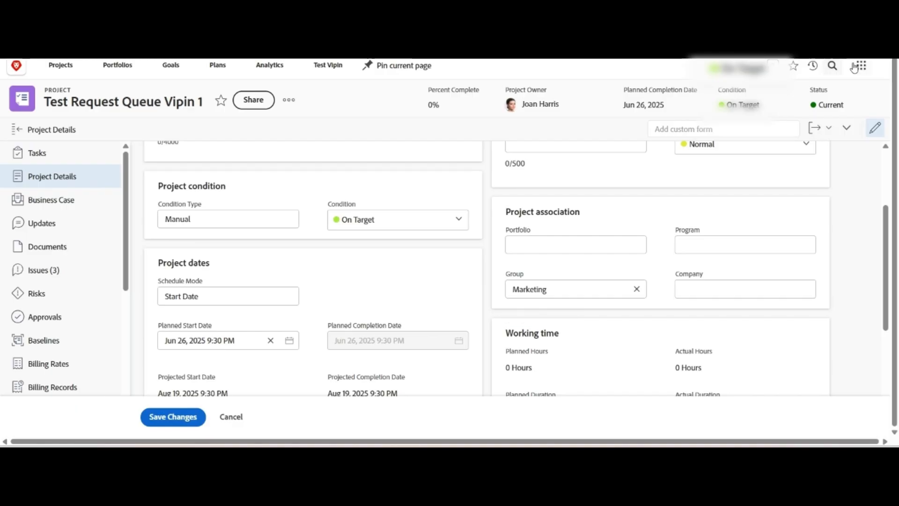
Open the issue statuses in Setup's Project Preferences.
click(860, 66)
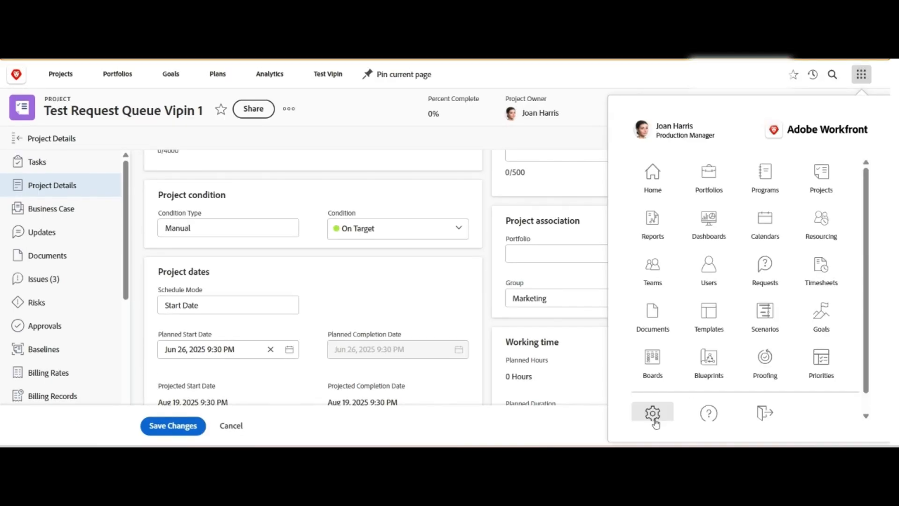
click(652, 267)
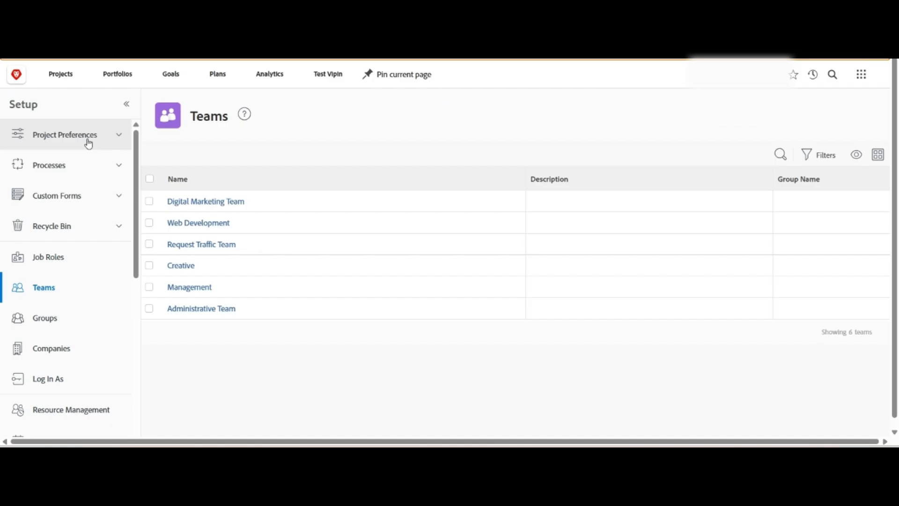
click(89, 140)
click(56, 201)
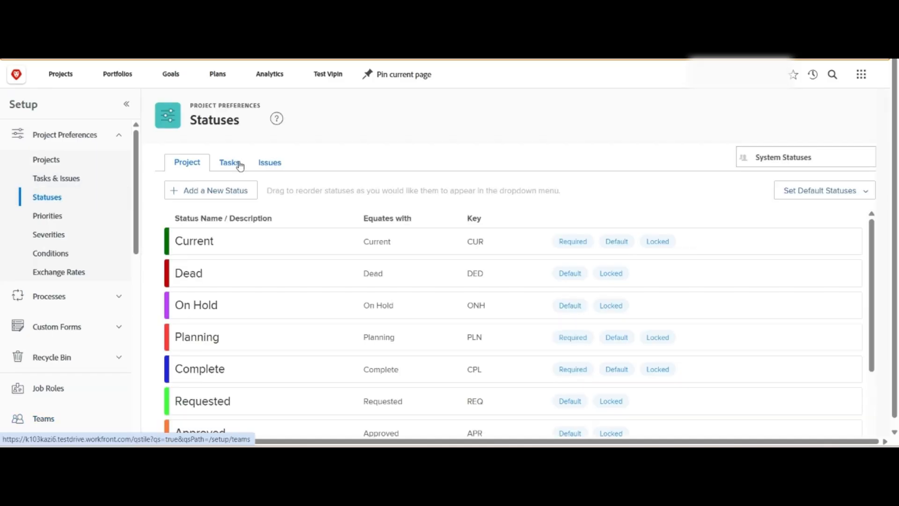
click(272, 164)
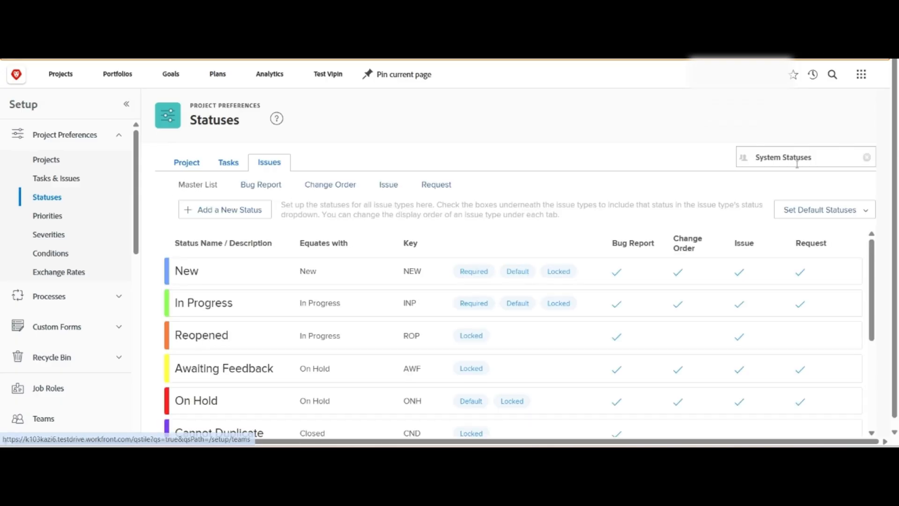
Switch the issue statuses to the Marketing group and open its default status settings.
click(868, 159)
text(Marketing)
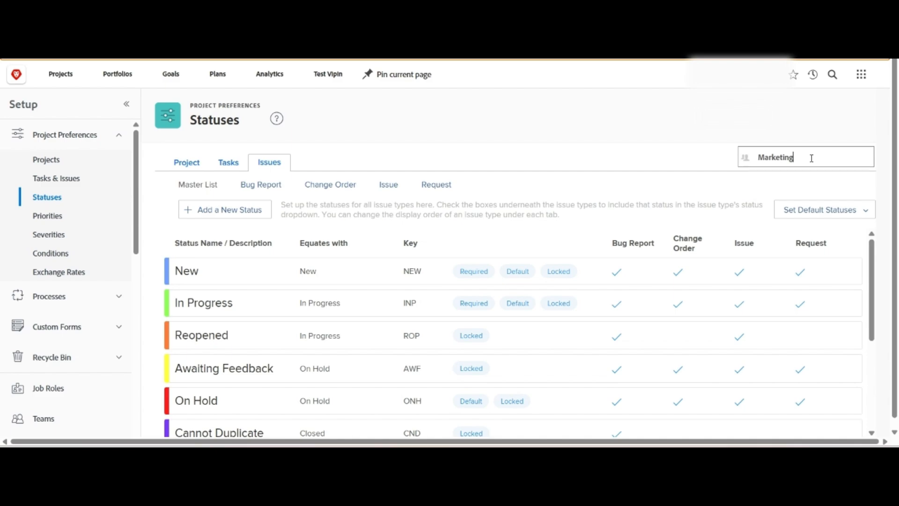
click(782, 174)
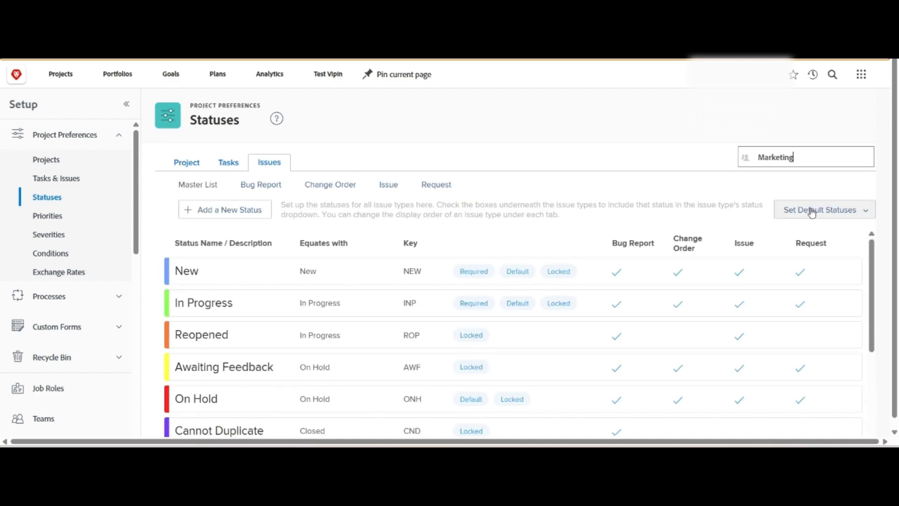
click(808, 213)
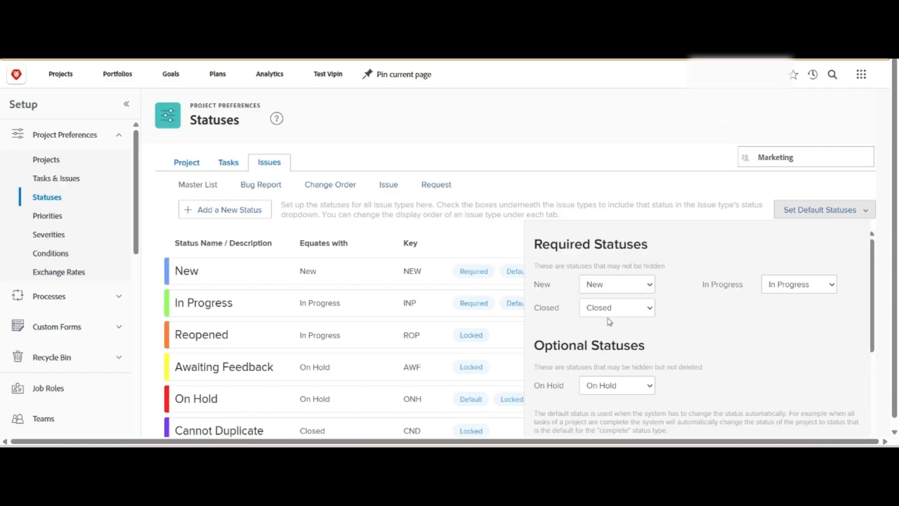
scroll(614, 322, down, 1)
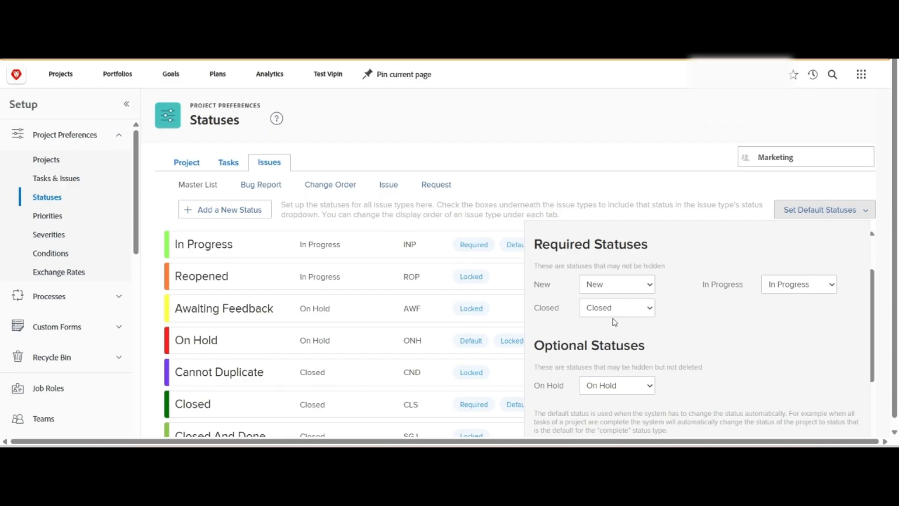